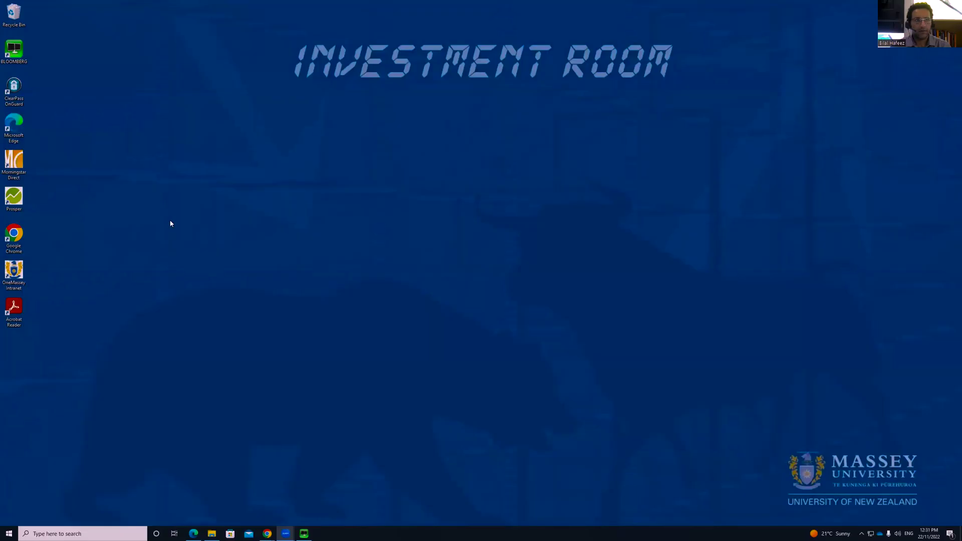
# Step: Launch Bloomberg Terminal from the desktop and sign in with the login name and password
pyautogui.doubleClick(14, 49)
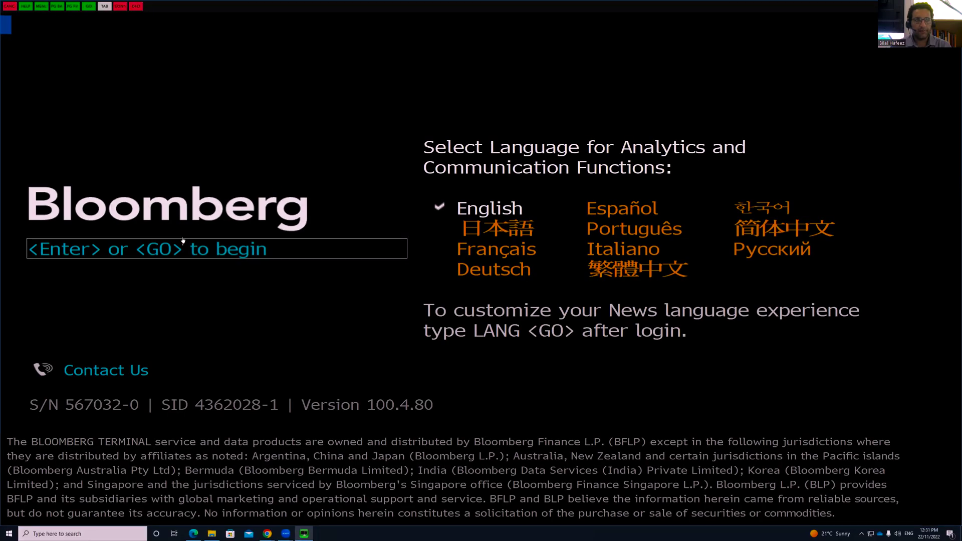
pyautogui.click(183, 242)
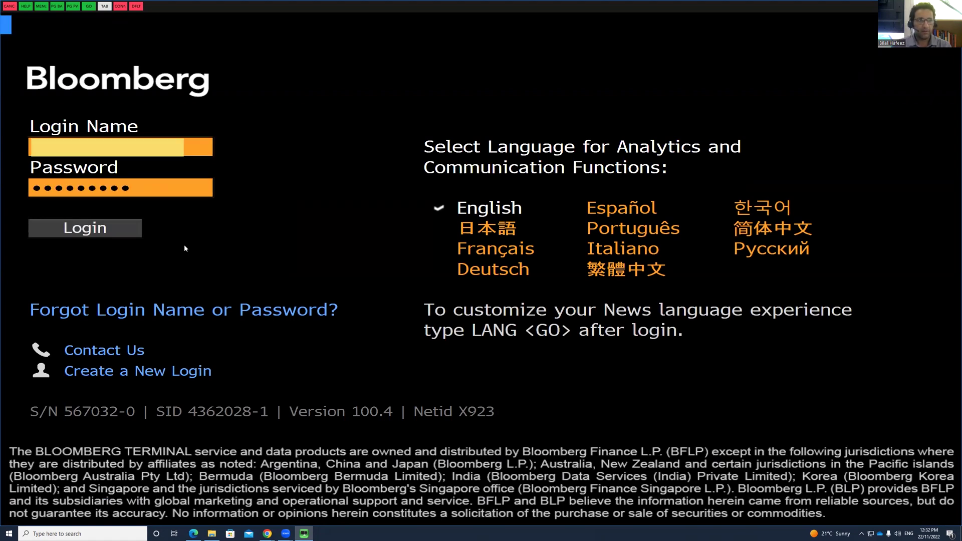
pyautogui.press('Return')
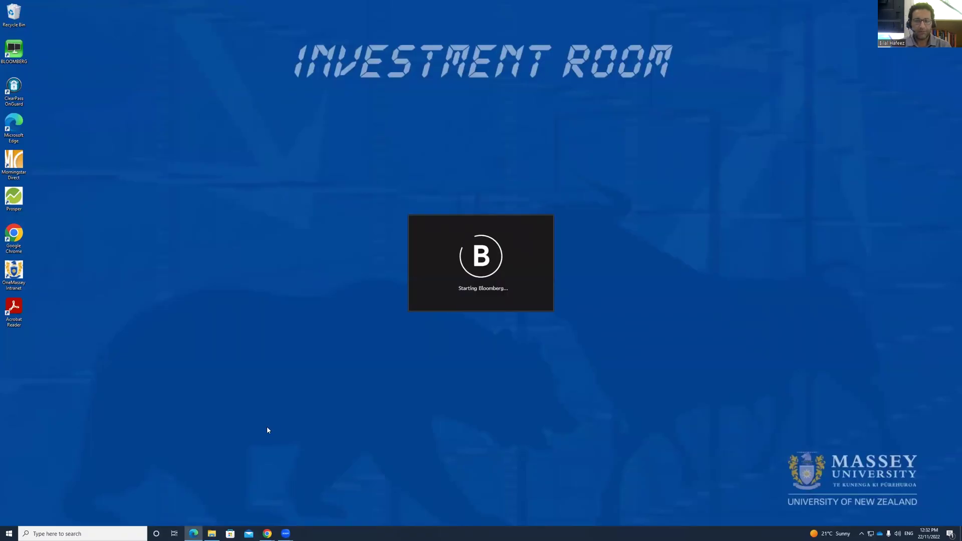
# Step: Run Bloomberg's Install Office Add-Ins from the Start menu to add the Excel, PowerPoint and Word add-ins
pyautogui.click(9, 534)
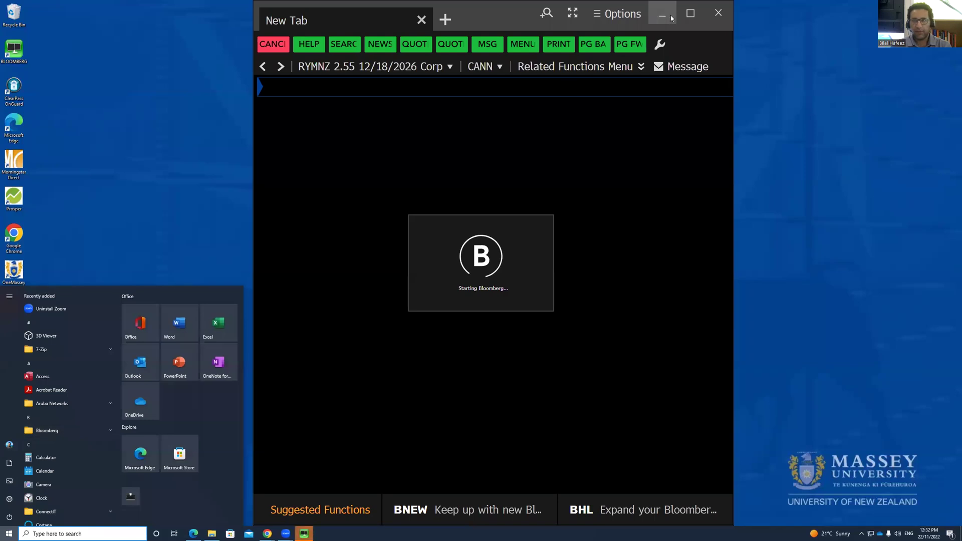
pyautogui.click(672, 18)
pyautogui.click(9, 534)
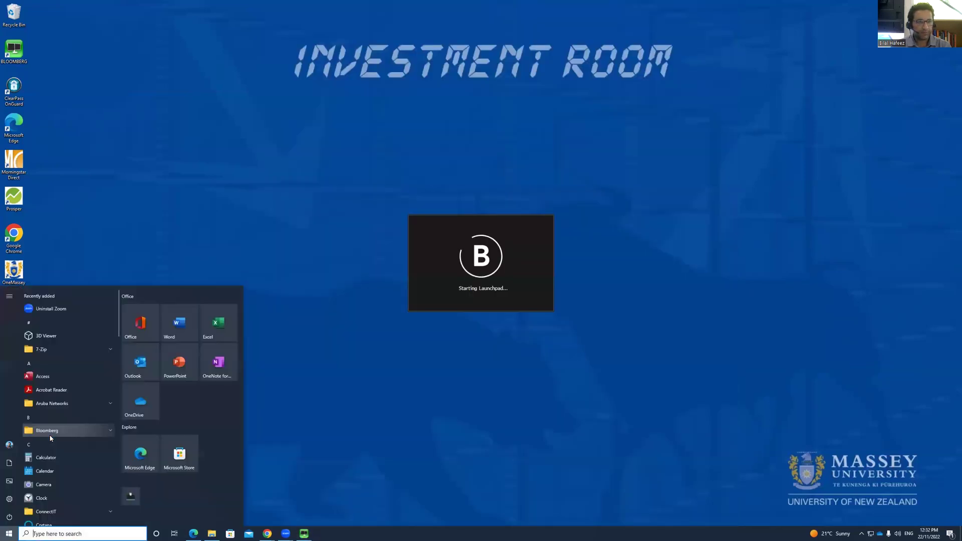
pyautogui.click(50, 438)
pyautogui.scroll(-3, 61, 429)
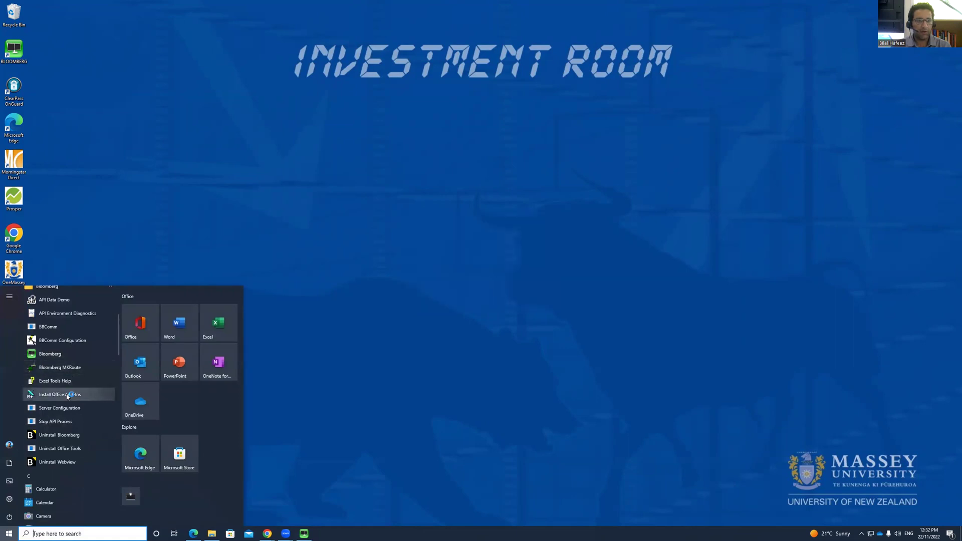
pyautogui.click(67, 396)
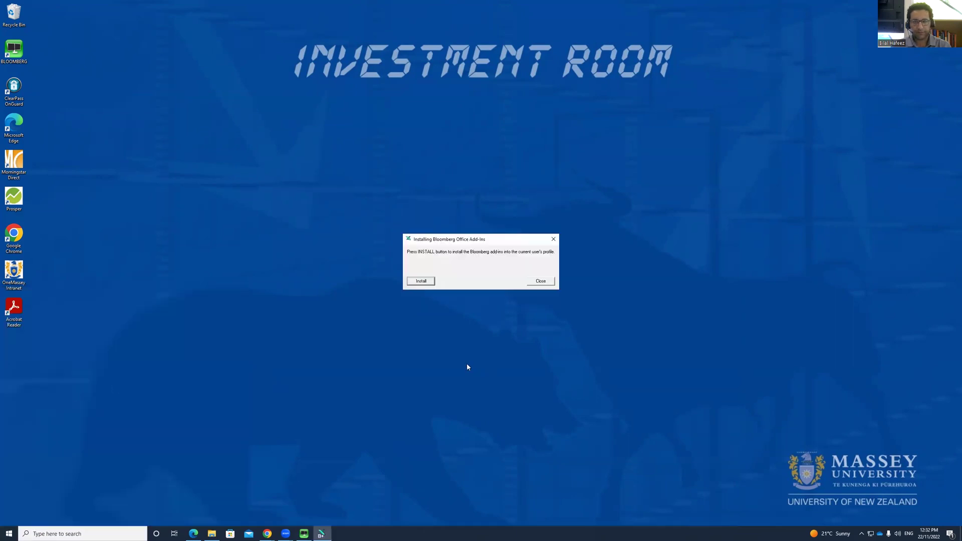
pyautogui.click(420, 282)
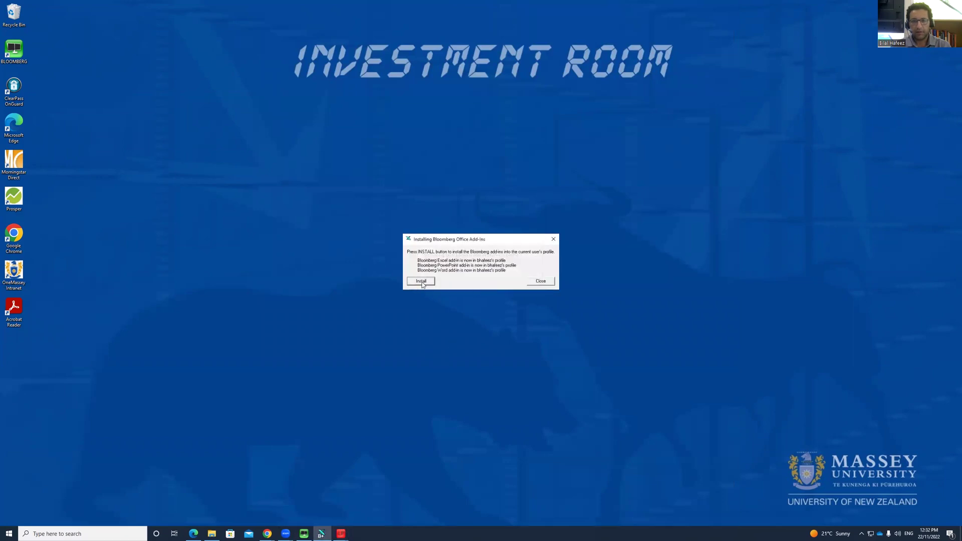
pyautogui.click(541, 281)
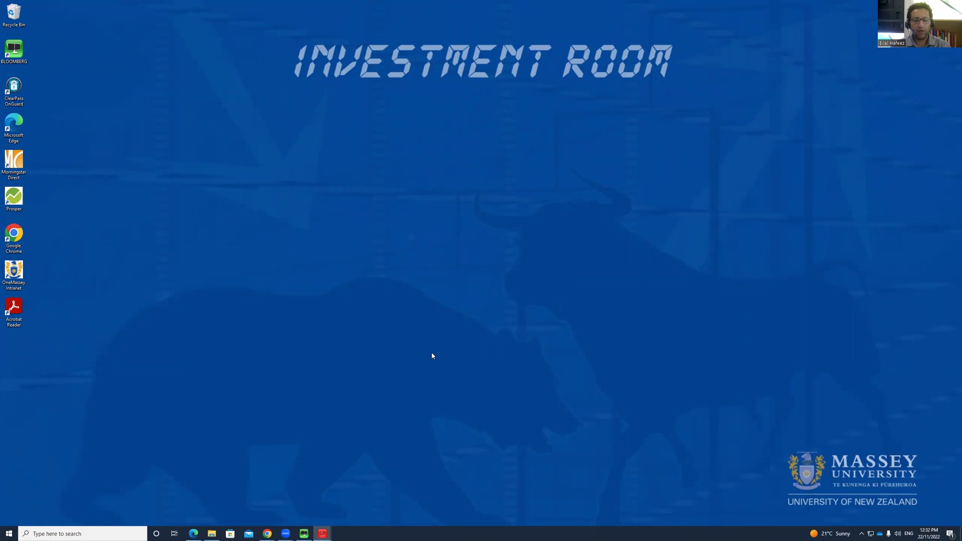
# Step: Start Excel with a blank workbook and show the Bloomberg ribbon tab
pyautogui.click(9, 533)
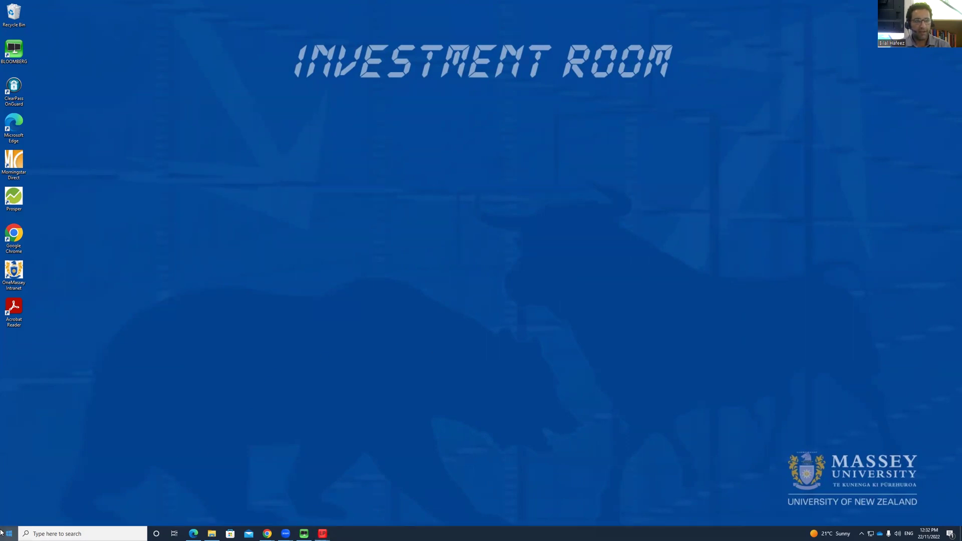
pyautogui.click(218, 321)
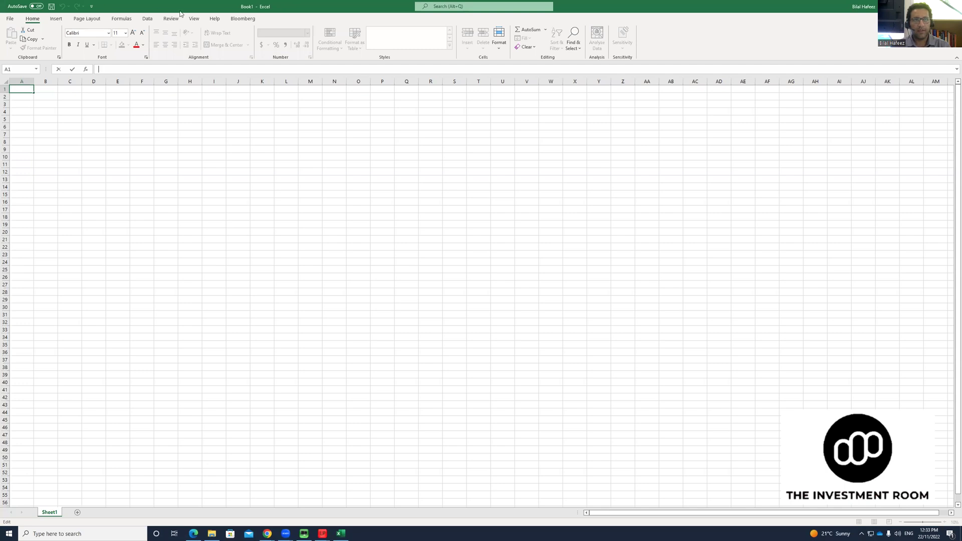
pyautogui.click(245, 20)
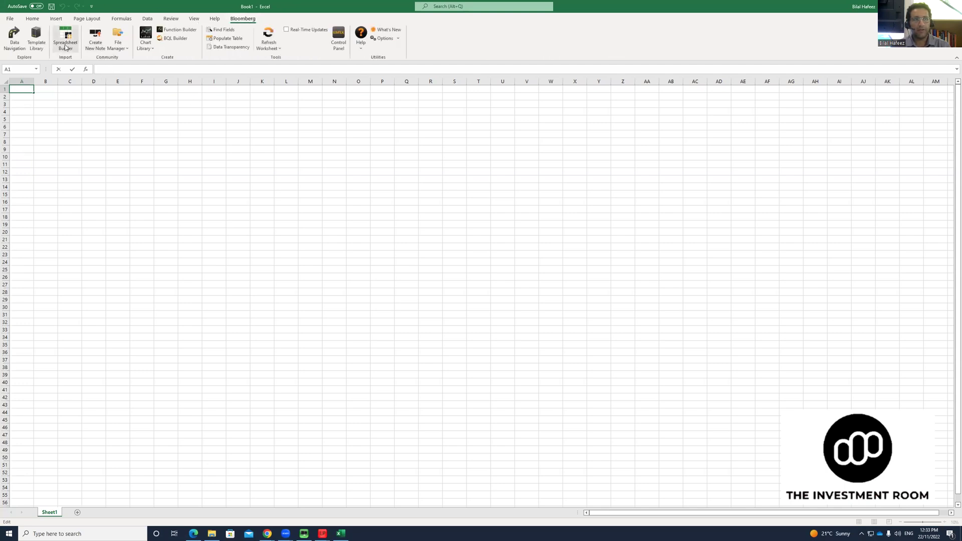
# Step: Start Spreadsheet Builder with the Historical Data Table layout
pyautogui.click(66, 47)
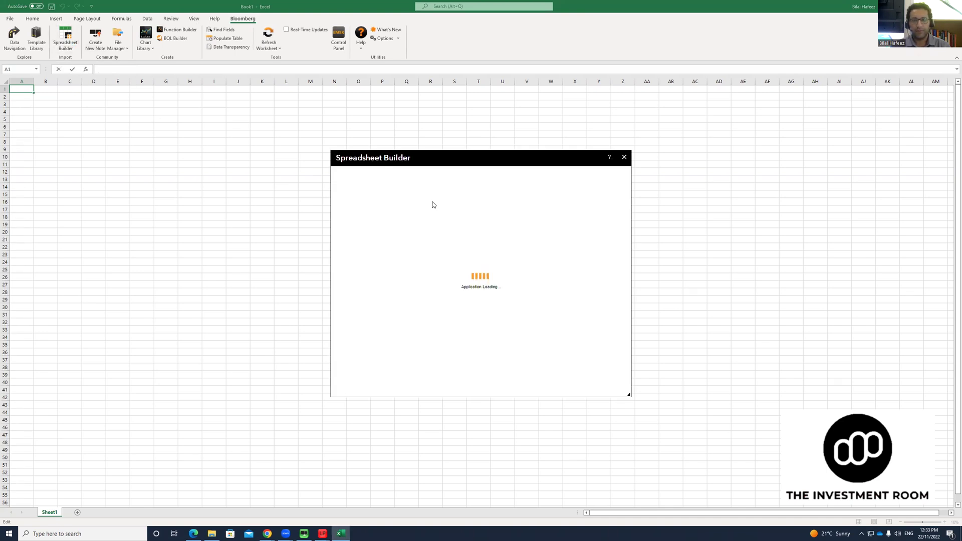
pyautogui.scroll(-3, 434, 204)
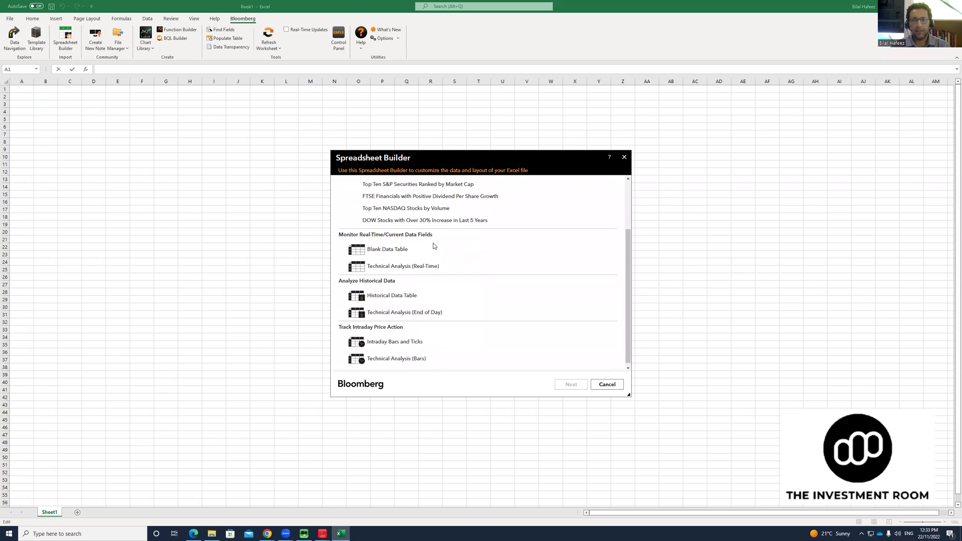
pyautogui.click(385, 293)
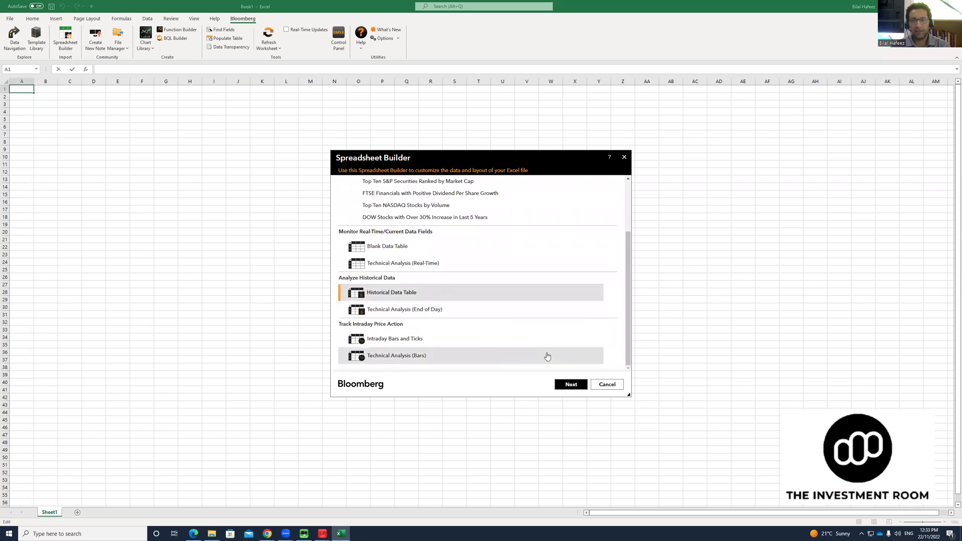
pyautogui.click(570, 384)
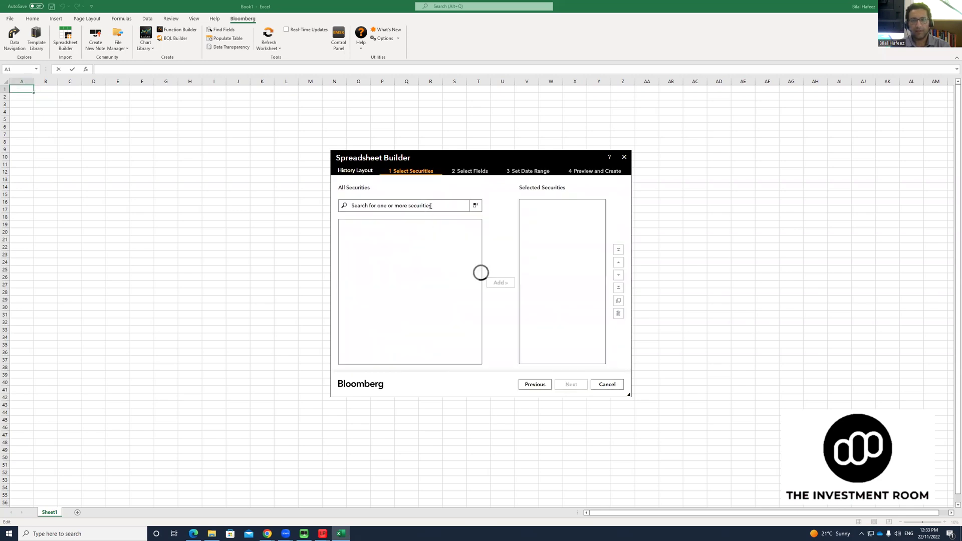
# Step: Add AAPL US Equity and TSLA US Equity as the securities
pyautogui.click(432, 205)
pyautogui.write('A')
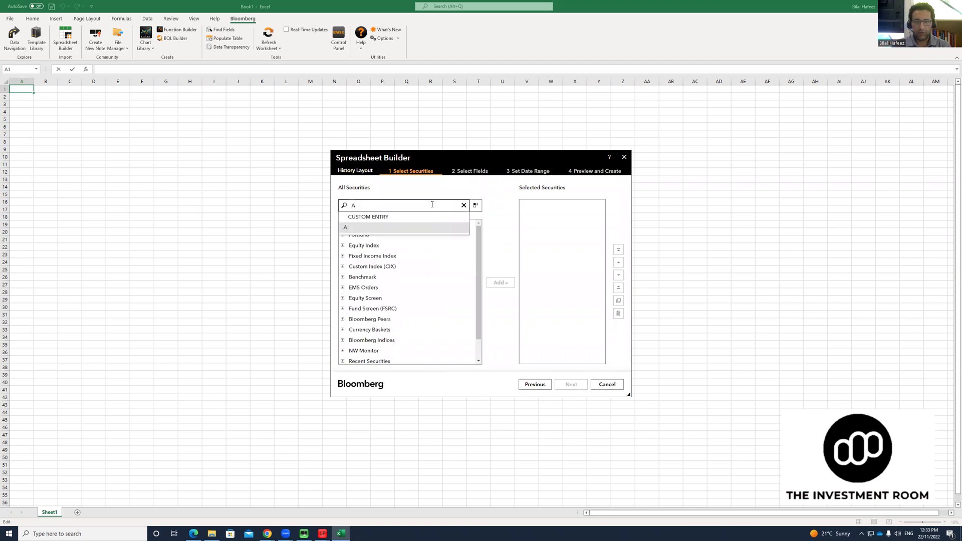
pyautogui.write('PPL')
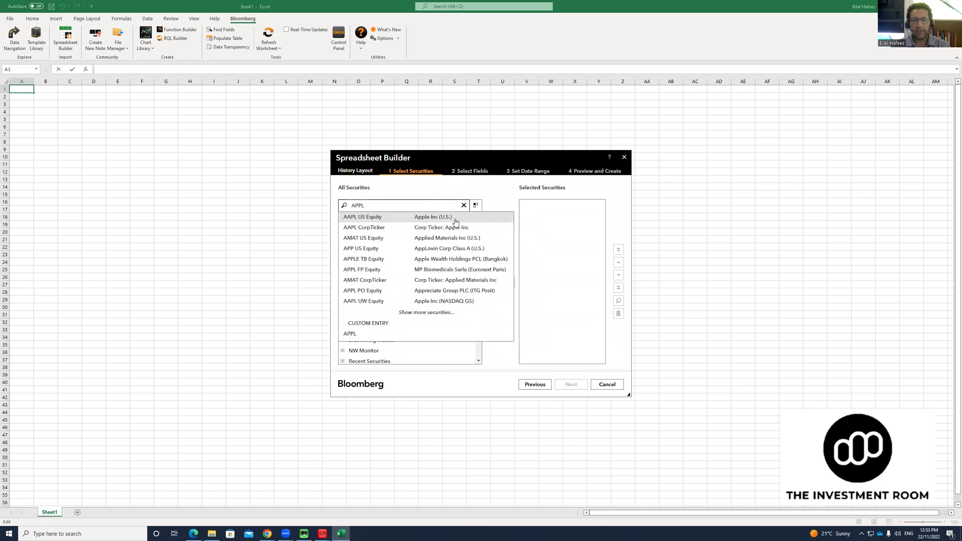
pyautogui.click(376, 218)
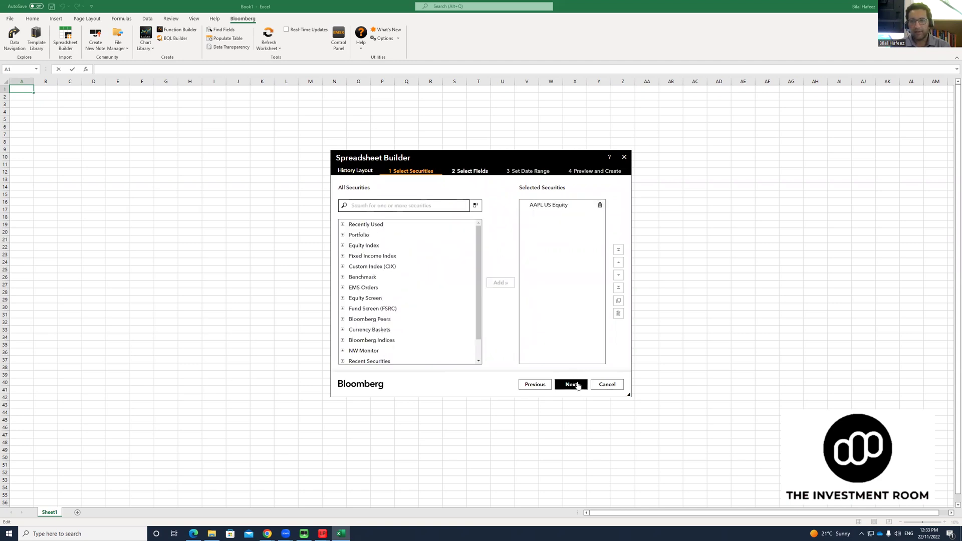
pyautogui.write('TEs')
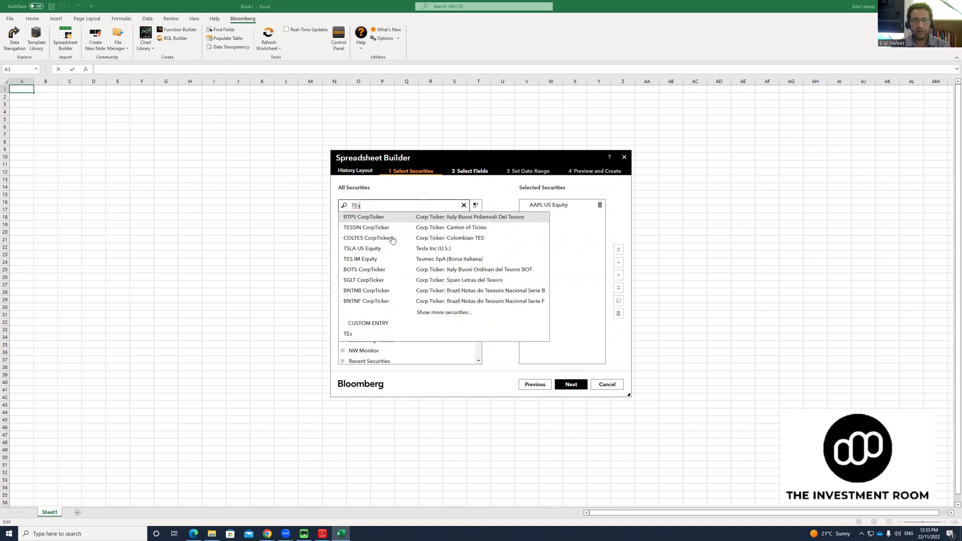
pyautogui.click(385, 249)
# Step: Search the fields for 'Tot' and select Total Assets as the data field
pyautogui.click(580, 387)
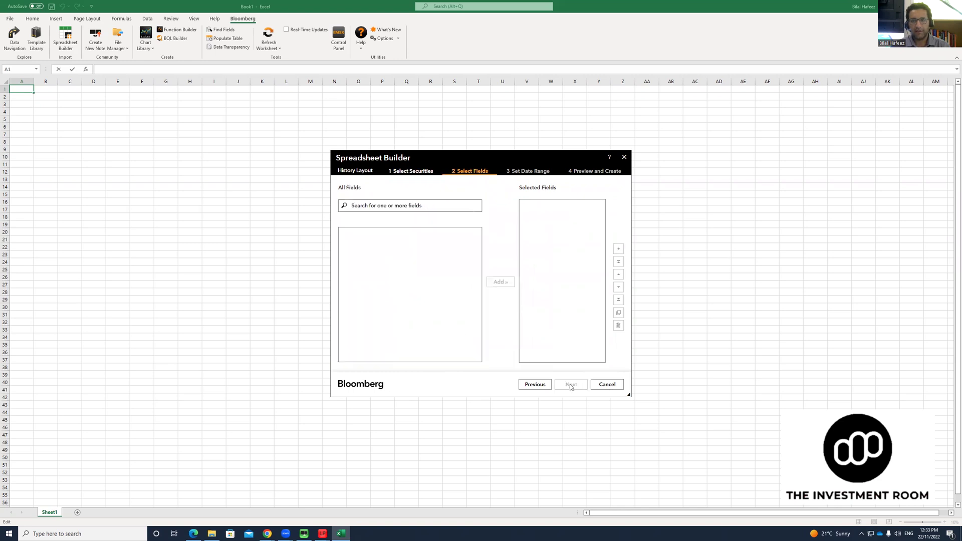
pyautogui.click(390, 205)
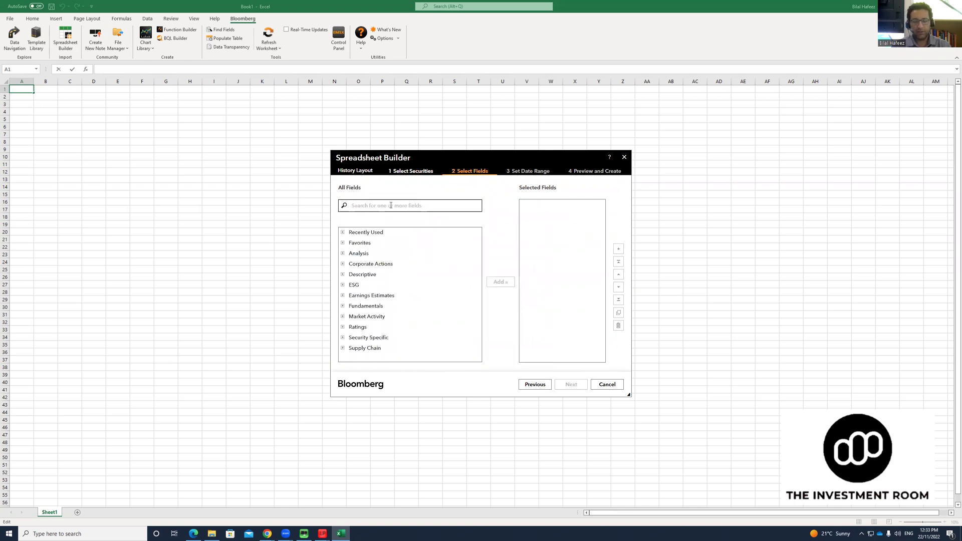
pyautogui.write('Total Asset')
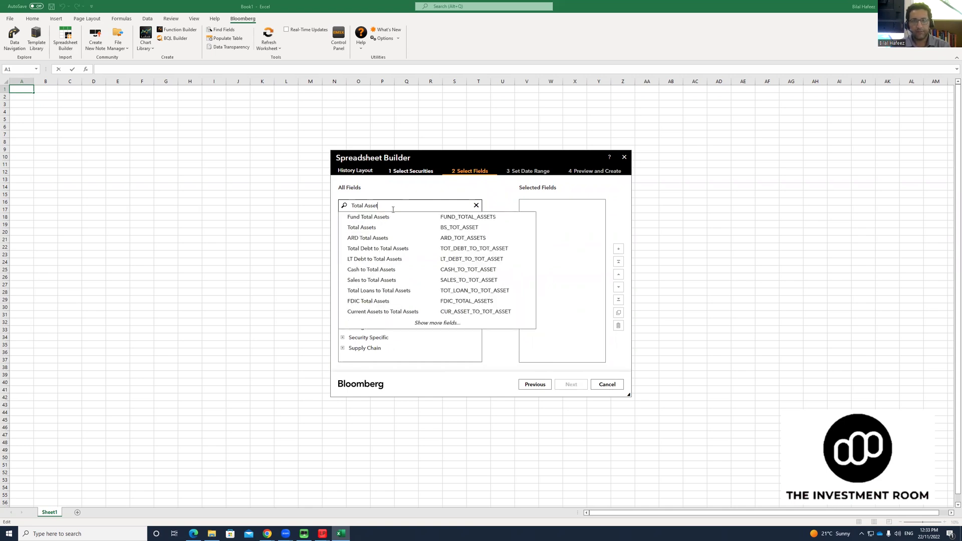
pyautogui.click(375, 228)
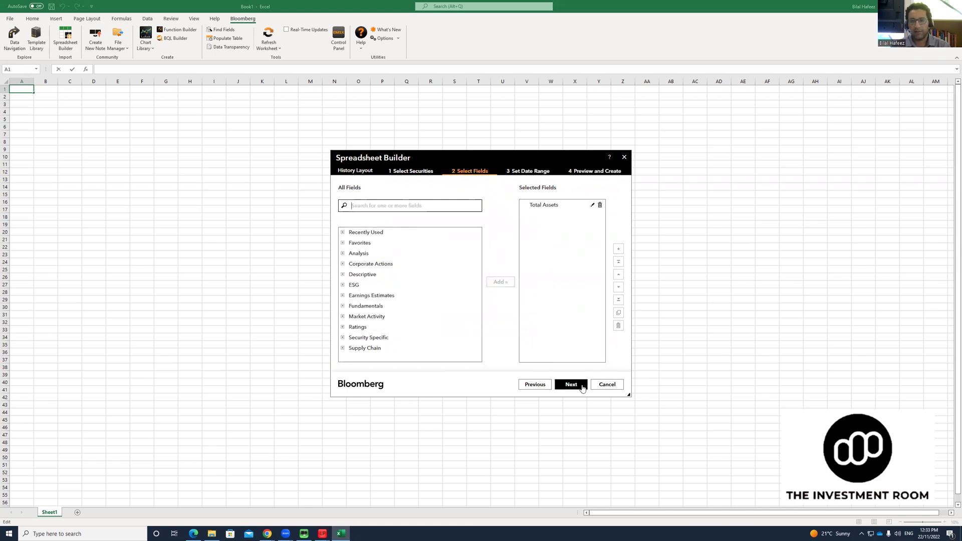
pyautogui.click(571, 385)
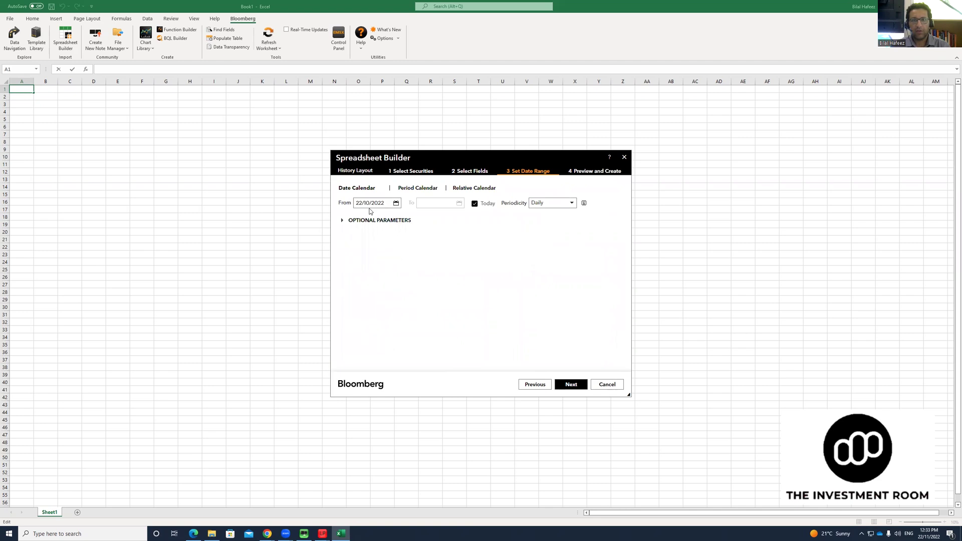
# Step: Set the start date to 22/01/2008 with yearly periodicity, and transpose so dates run across columns
pyautogui.click(397, 203)
pyautogui.click(386, 215)
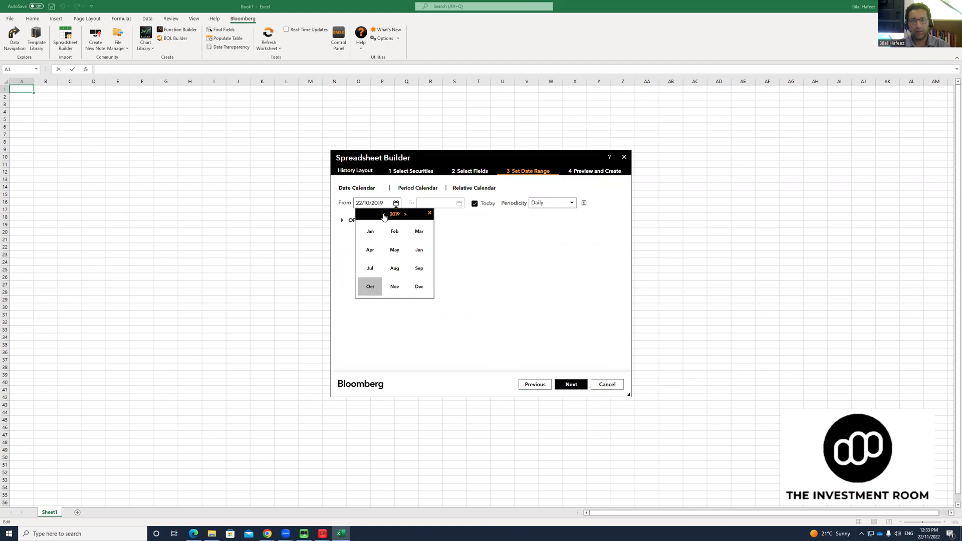
pyautogui.click(384, 215)
pyautogui.click(385, 215)
pyautogui.click(385, 215)
pyautogui.click(371, 232)
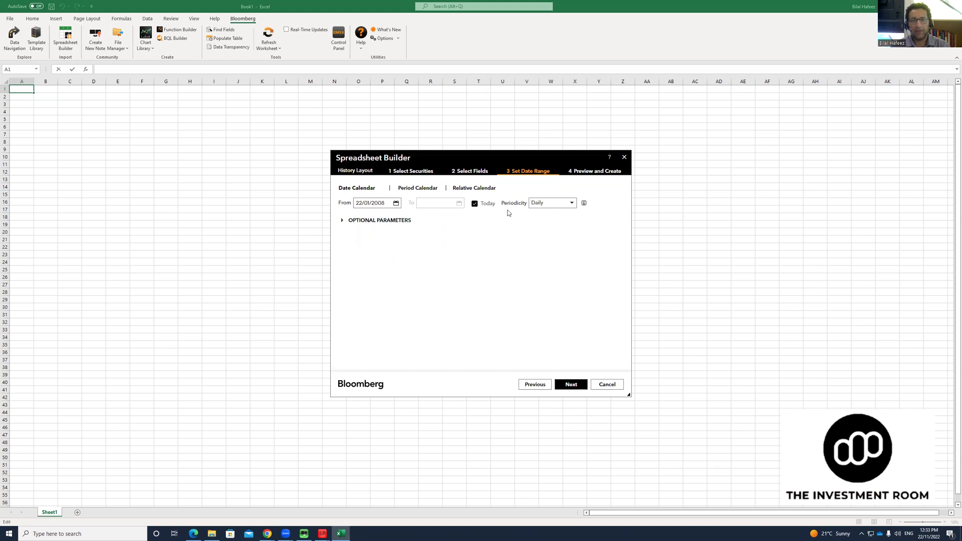
pyautogui.click(572, 203)
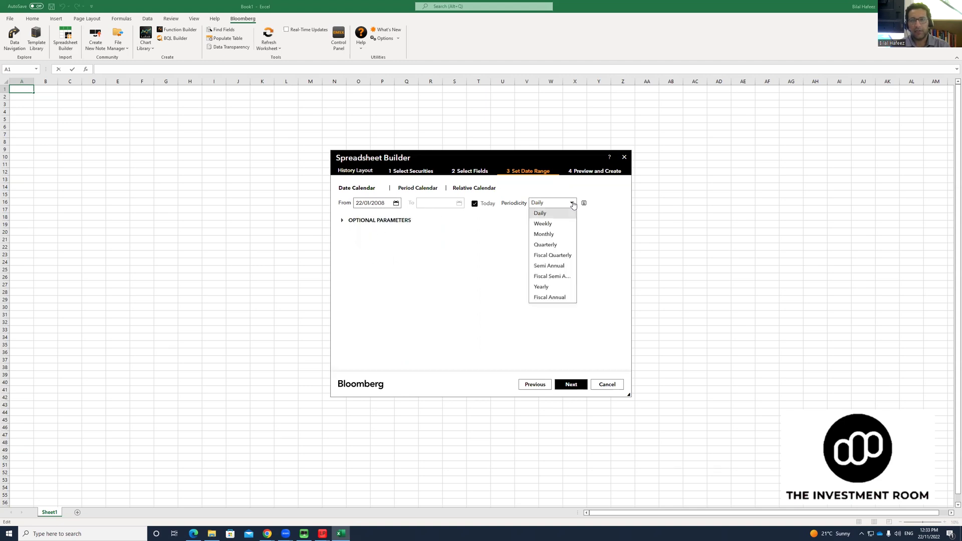
pyautogui.click(548, 290)
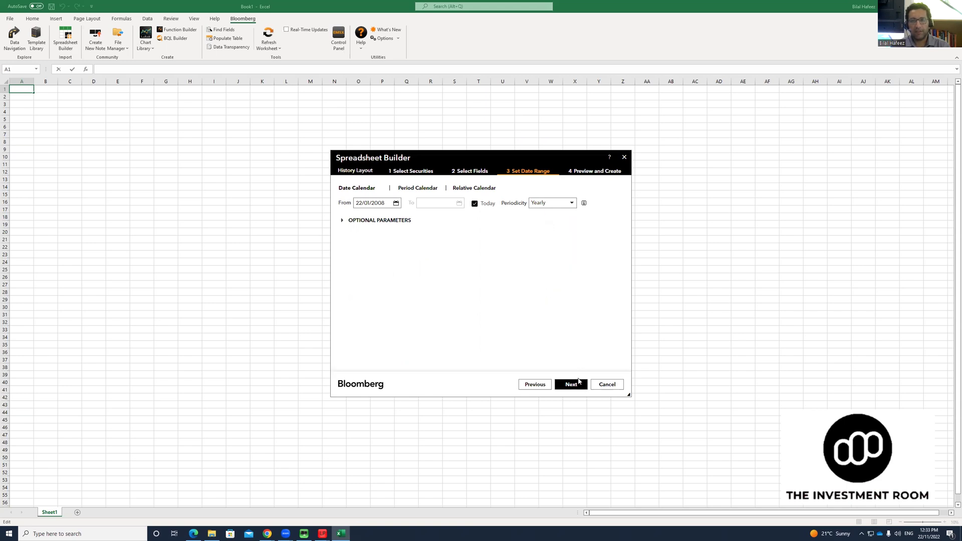
pyautogui.click(574, 384)
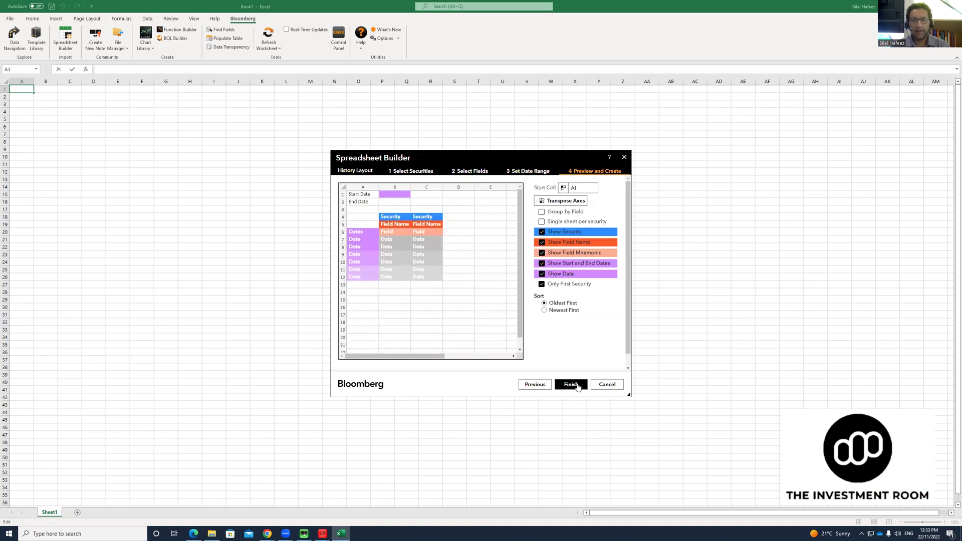
pyautogui.click(567, 202)
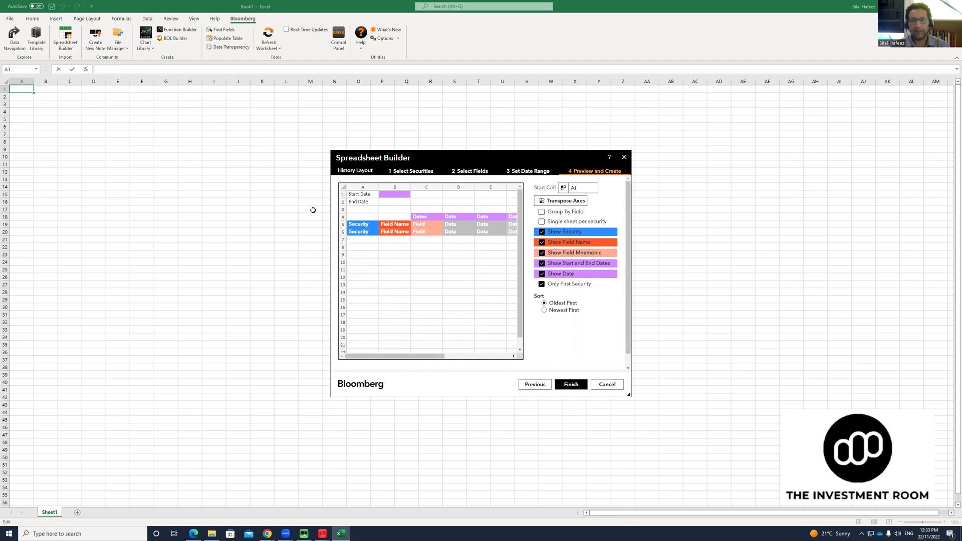
# Step: Insert the AAPL and TSLA yearly Total Assets into the sheet and undo the stray 'aa' entry in A5
pyautogui.click(575, 386)
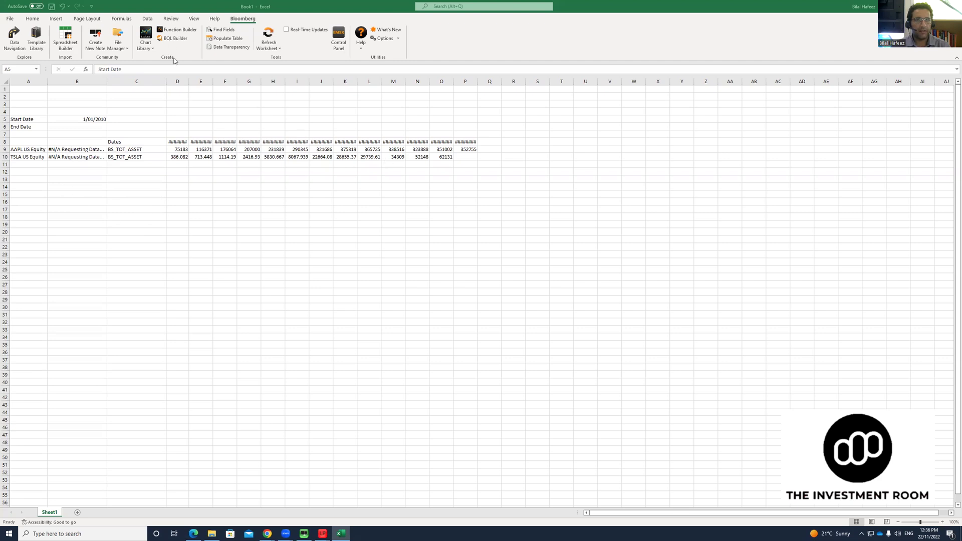
pyautogui.click(190, 83)
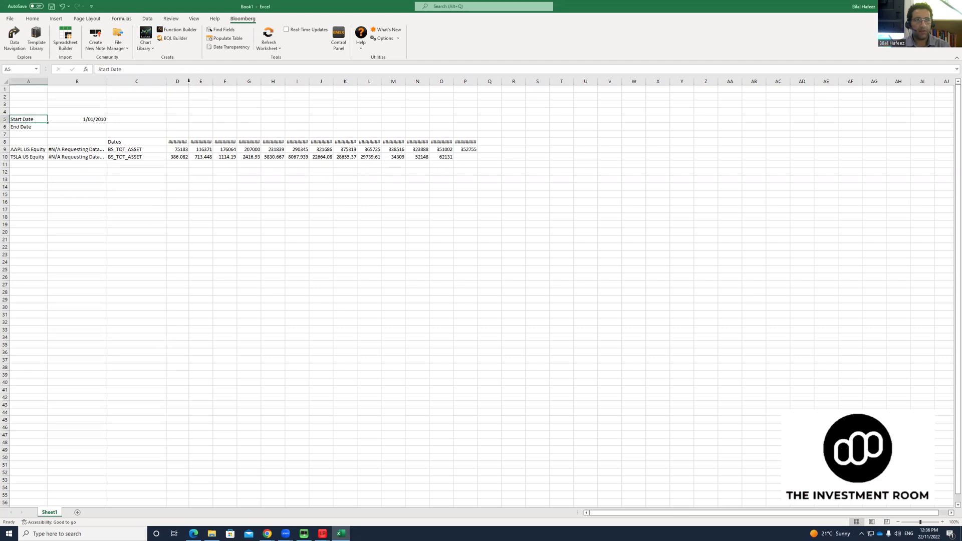
pyautogui.doubleClick(190, 83)
pyautogui.write('aa')
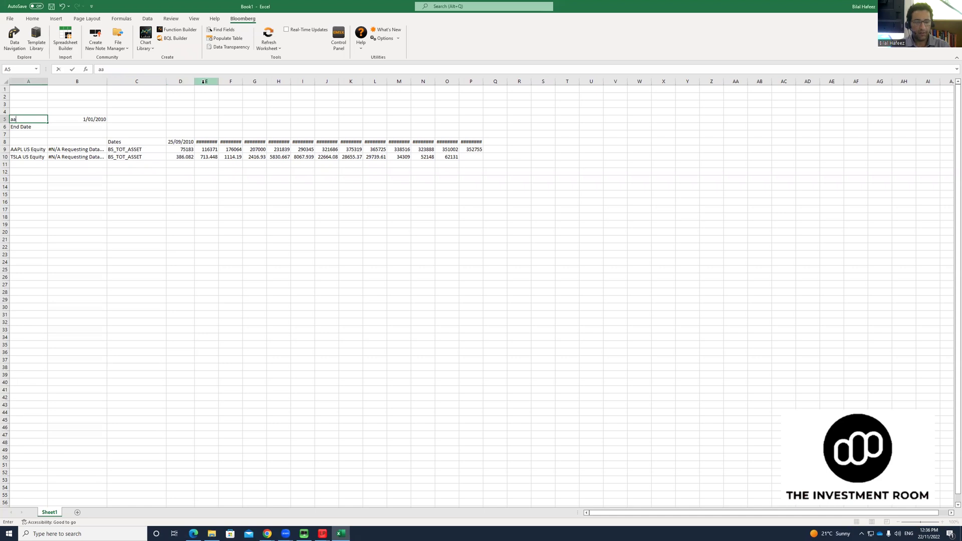
pyautogui.click(206, 101)
pyautogui.click(42, 121)
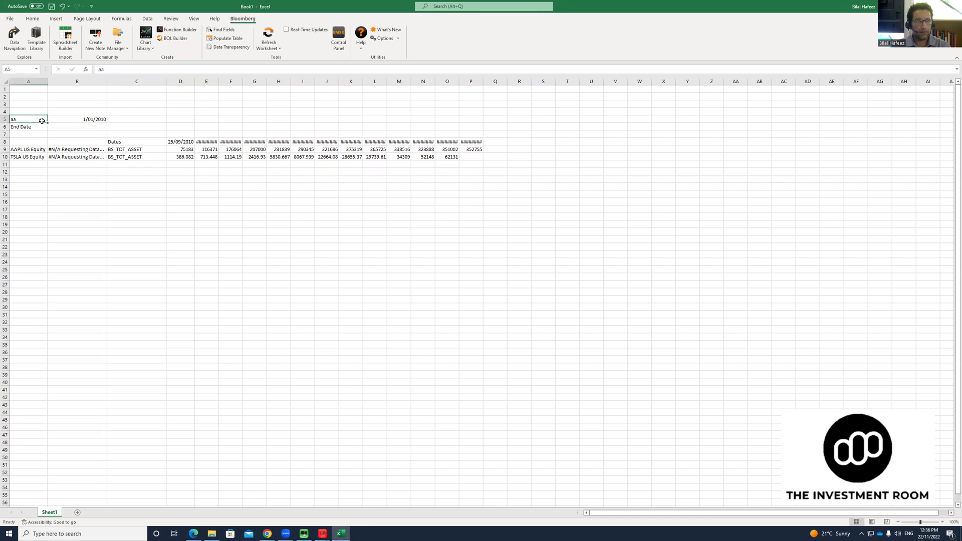
pyautogui.hotkey('ctrl', 'z')
# Step: Autofit all columns so the 25/09/2010–24/09/2022 dates show, then select the date row D8:P8
pyautogui.hotkey('ctrl', 'a')
pyautogui.hotkey('ctrl', 'a')
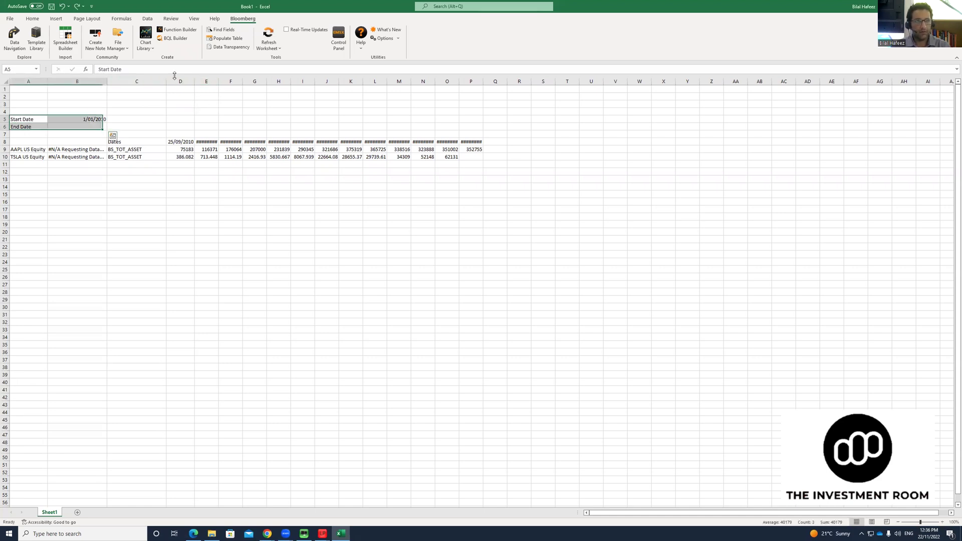
pyautogui.doubleClick(194, 78)
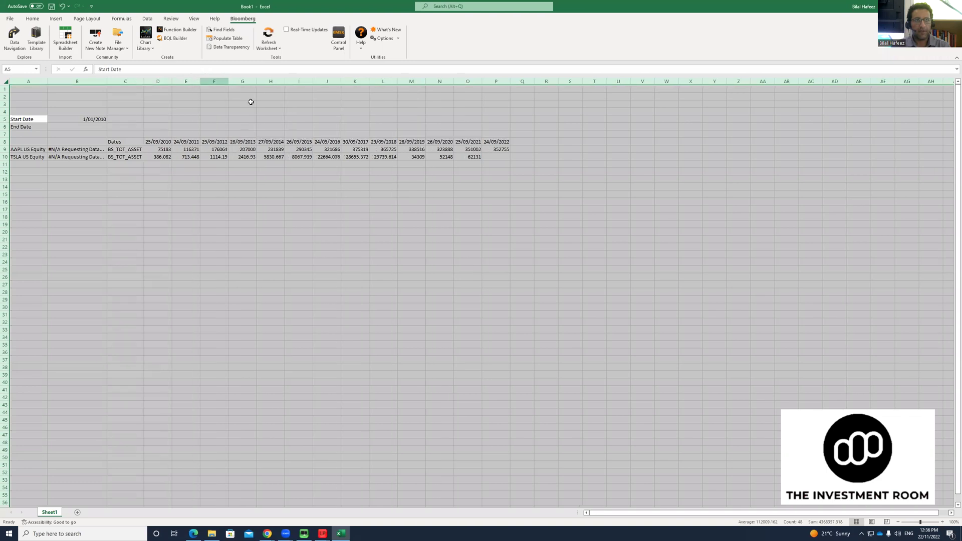
pyautogui.click(214, 179)
pyautogui.moveTo(162, 142); pyautogui.dragTo(506, 142)
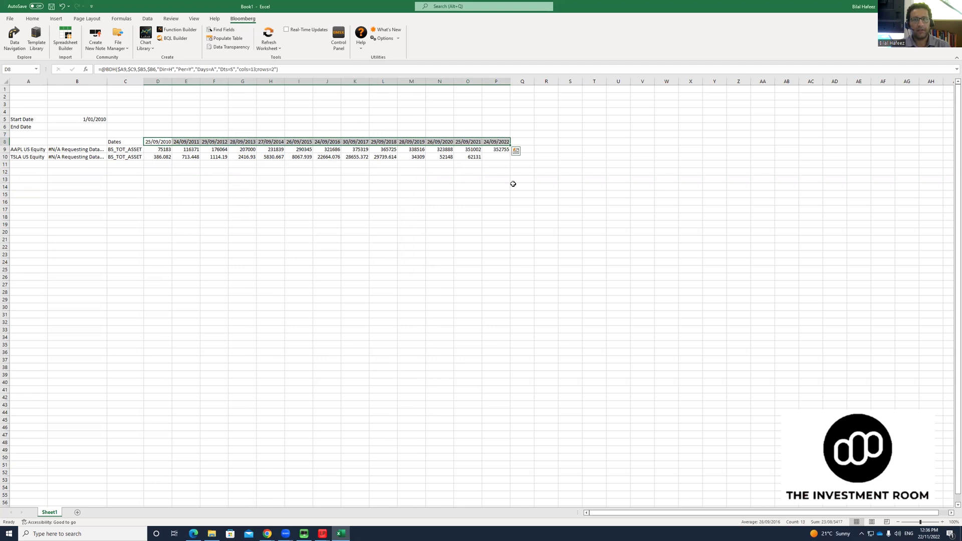